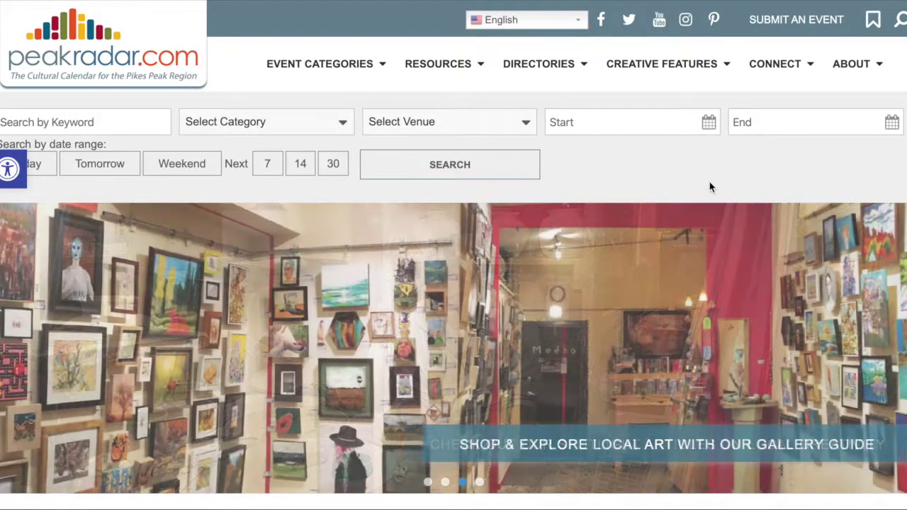
# Step: Log in to the Peak Radar account with the account username and password
pyautogui.moveTo(811, 19)
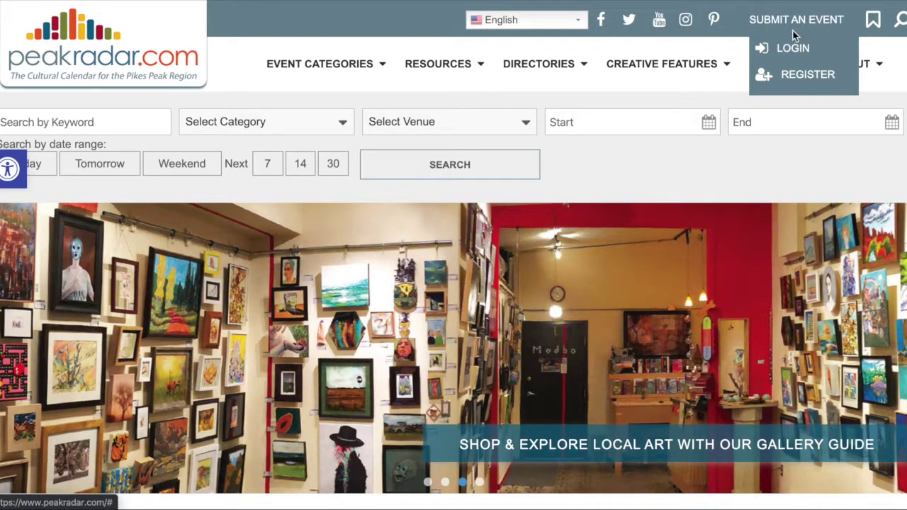
pyautogui.click(788, 47)
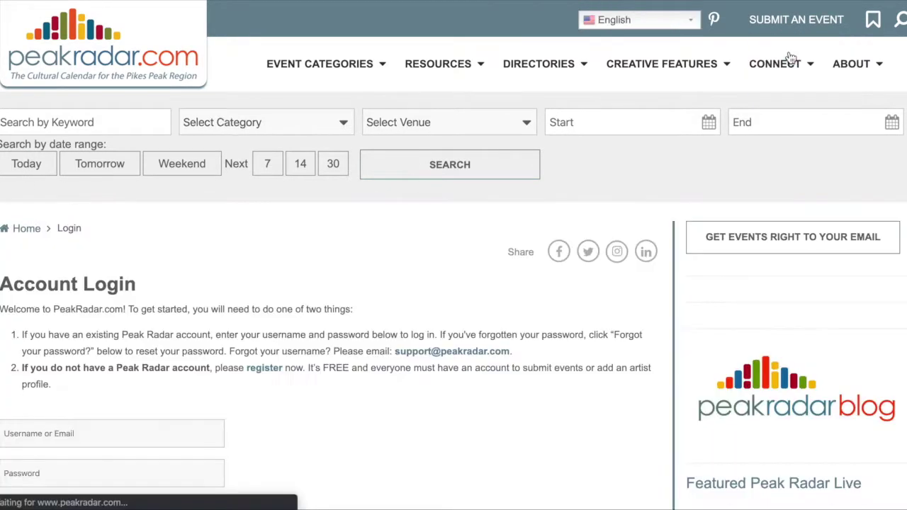
pyautogui.scroll(-3, 482, 420)
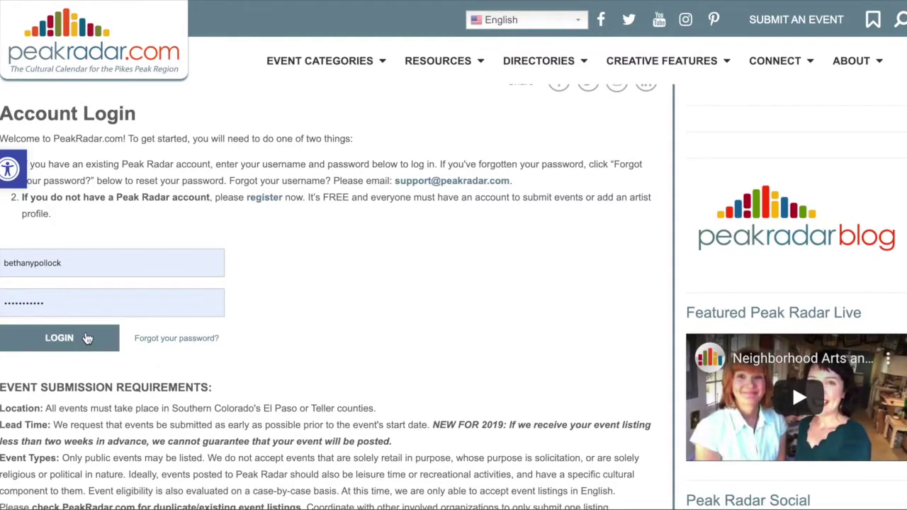
pyautogui.click(88, 341)
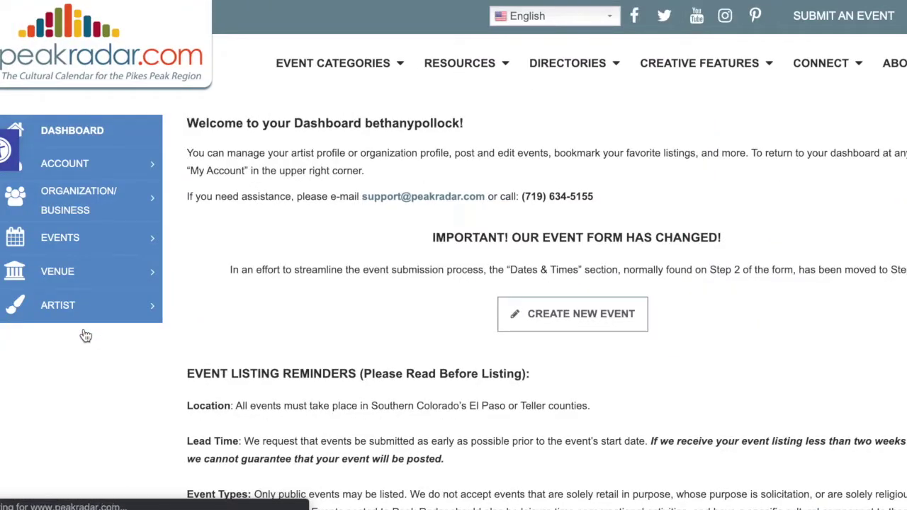
# Step: Open the account's events list and start submitting a new event
pyautogui.click(144, 246)
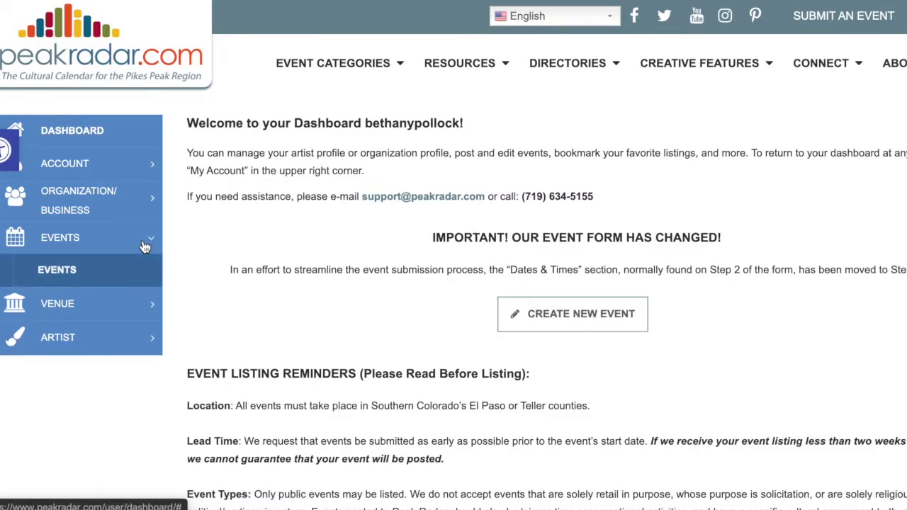
pyautogui.click(106, 274)
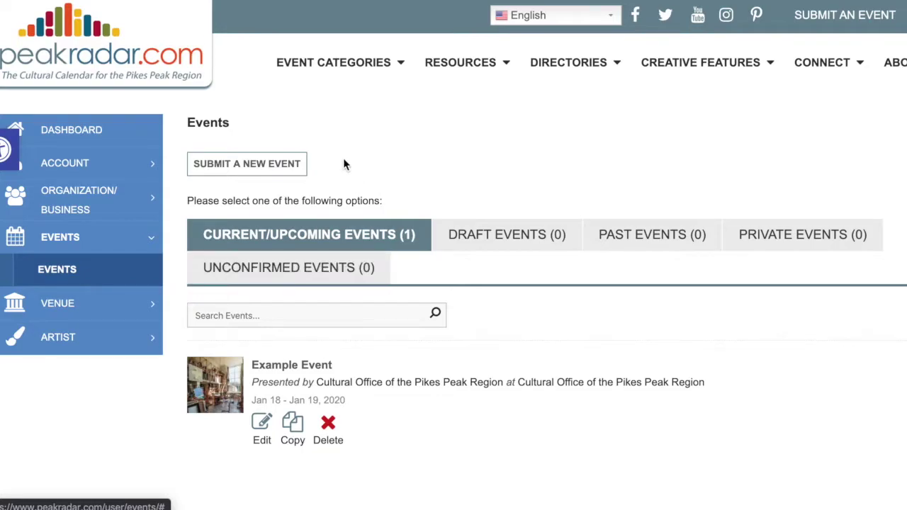
pyautogui.click(300, 171)
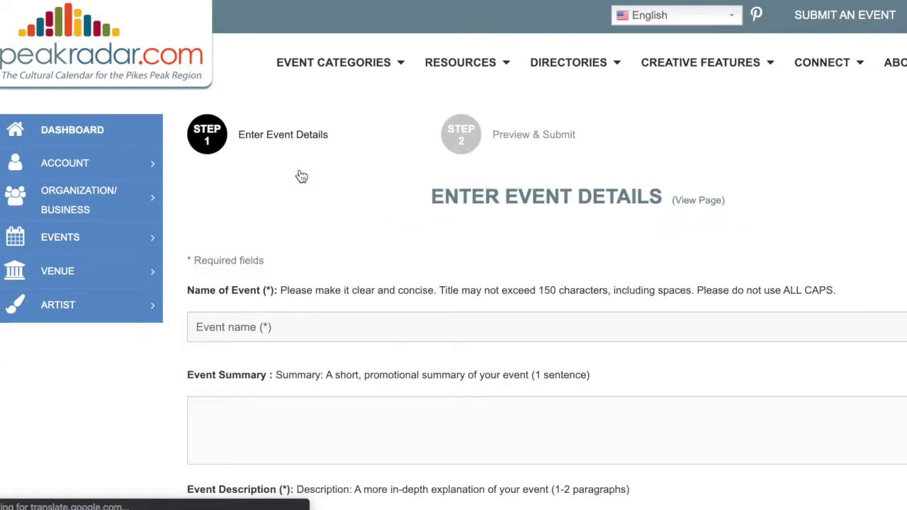
# Step: Name the event "Example Event" and enter the summary "This is an example of an event summary."
pyautogui.write('Example Event')
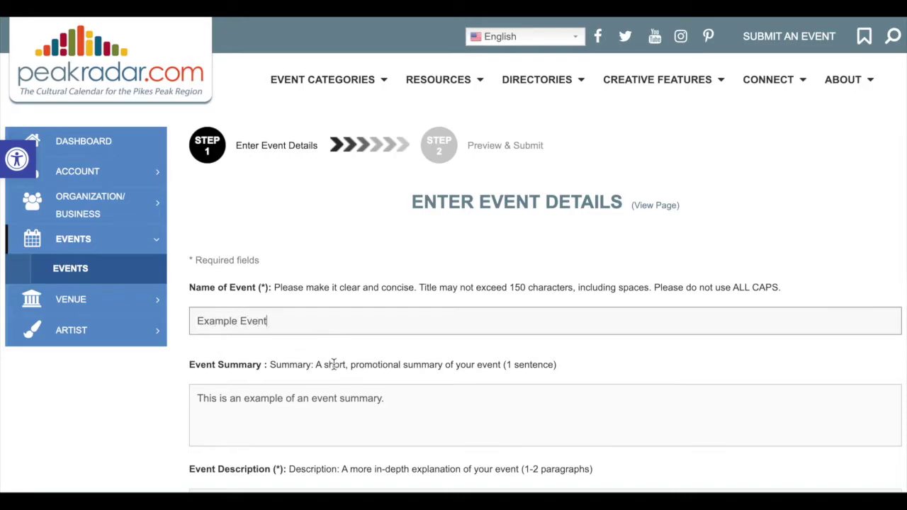
pyautogui.click(337, 401)
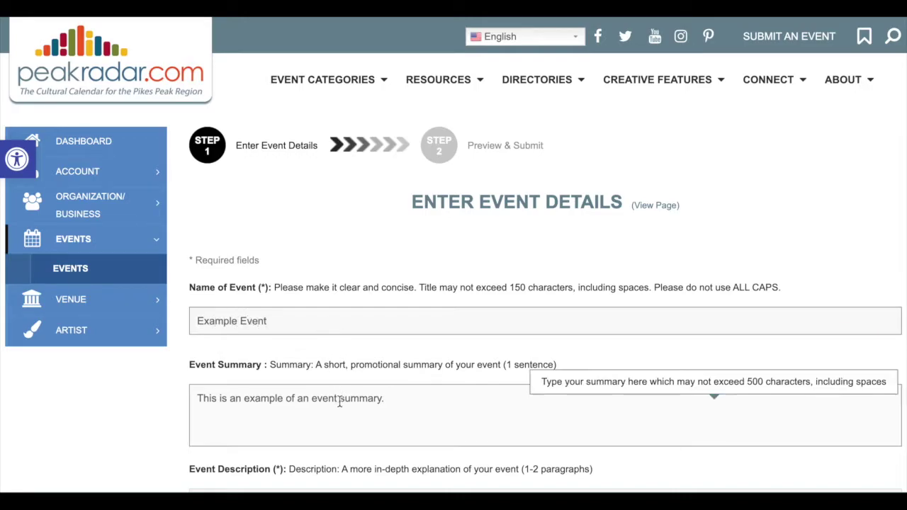
pyautogui.scroll(-1, 340, 409)
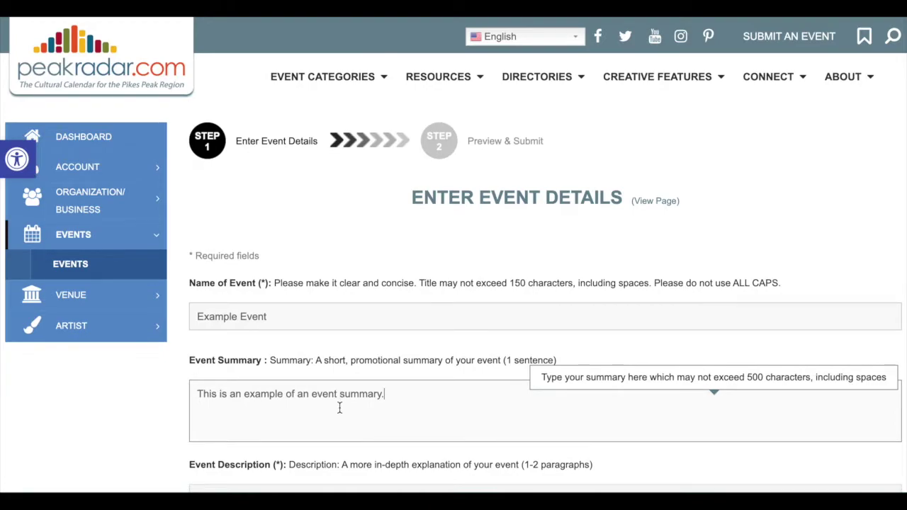
pyautogui.press('Tab')
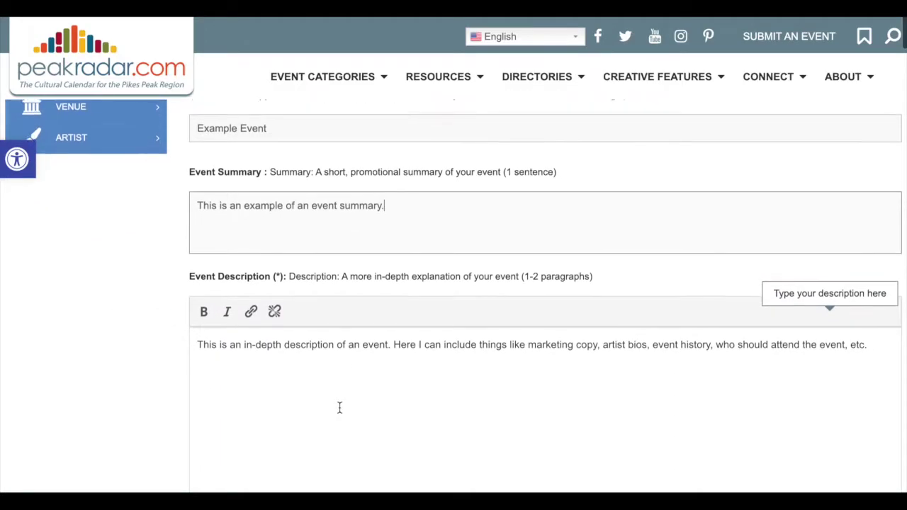
pyautogui.scroll(-1, 340, 408)
pyautogui.scroll(-1, 340, 408)
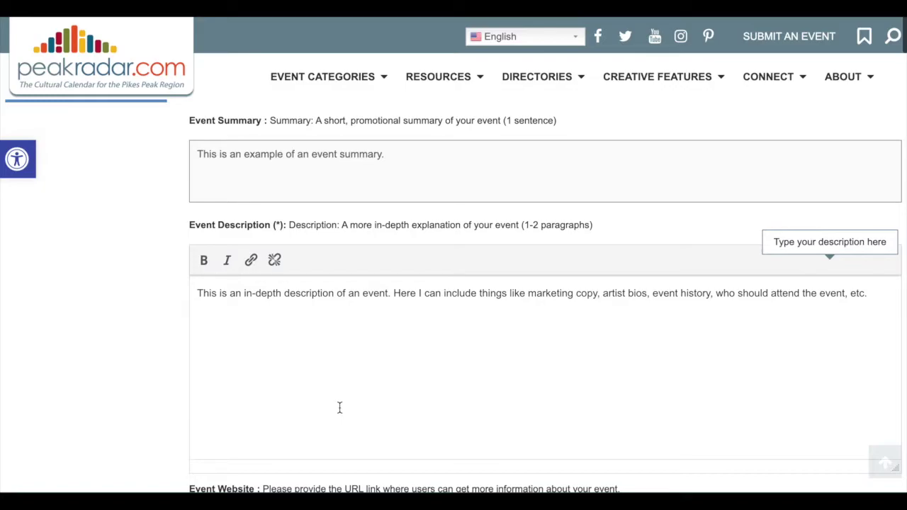
pyautogui.scroll(-4, 340, 407)
pyautogui.click(330, 354)
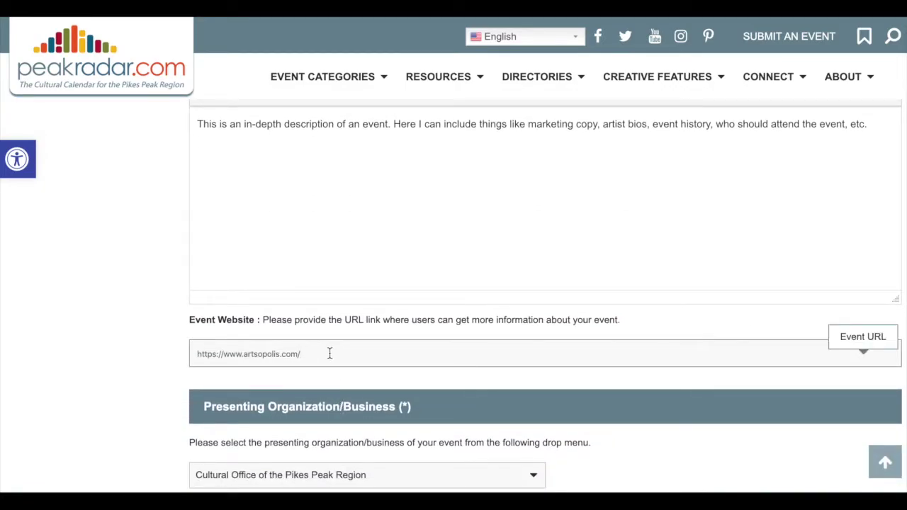
# Step: Search for "cultural office" and select Cultural Office of the Pikes Peak Region as the presenting organization
pyautogui.scroll(-4, 330, 353)
pyautogui.click(423, 299)
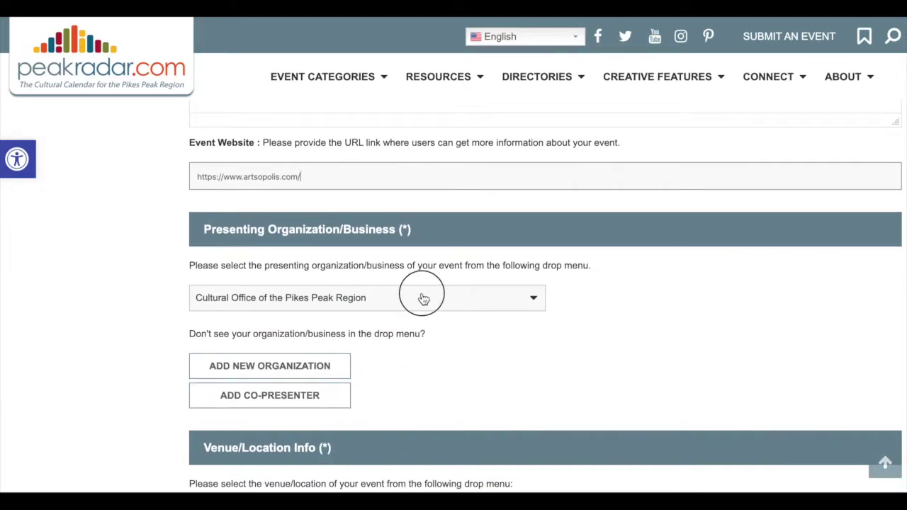
pyautogui.write('cultural office')
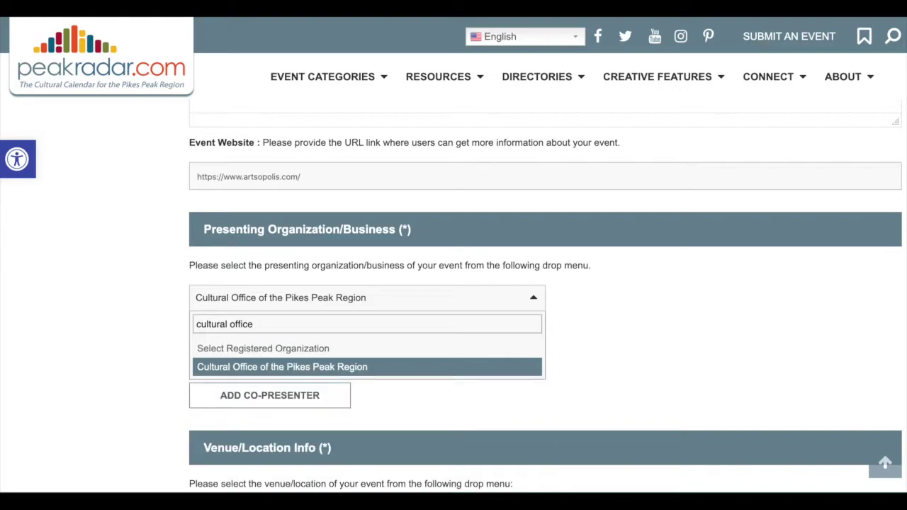
pyautogui.click(357, 368)
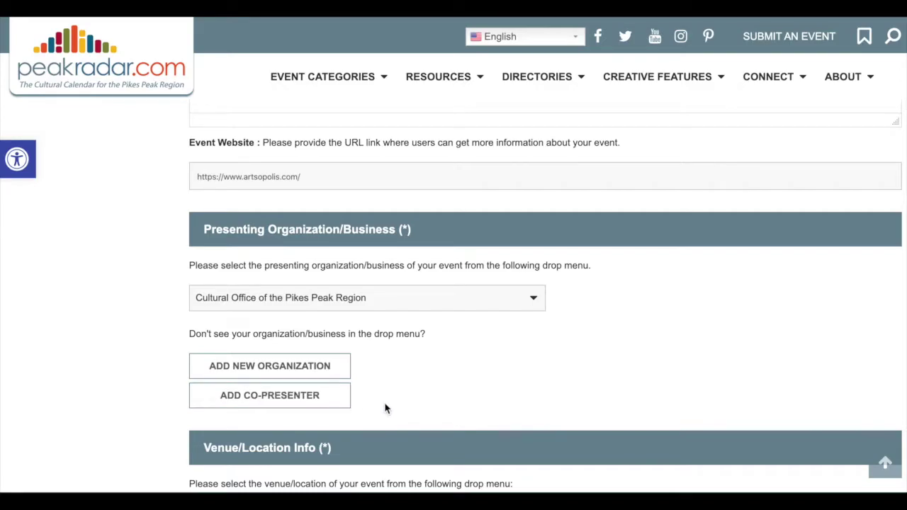
# Step: Search the venues for "cultural office" and select Cultural Office of the Pikes Peak Region as the event location
pyautogui.scroll(-3, 385, 404)
pyautogui.click(430, 285)
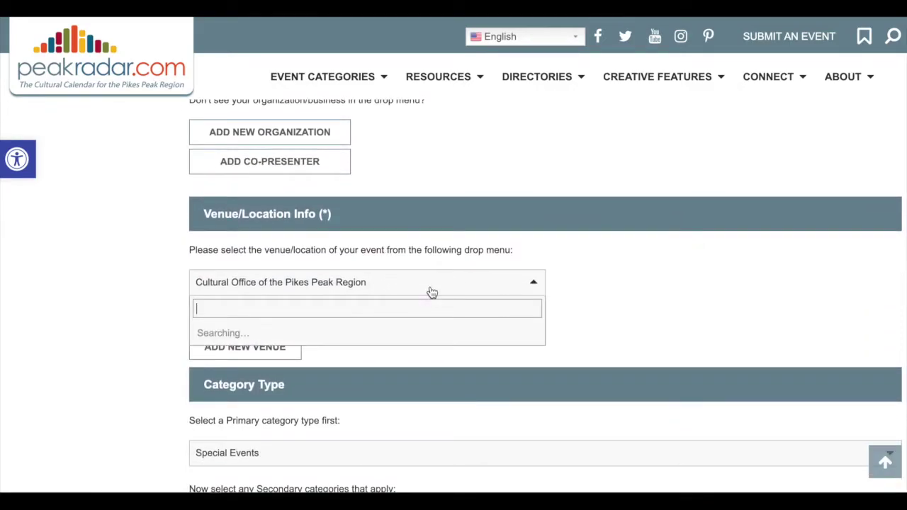
pyautogui.write('cultural office')
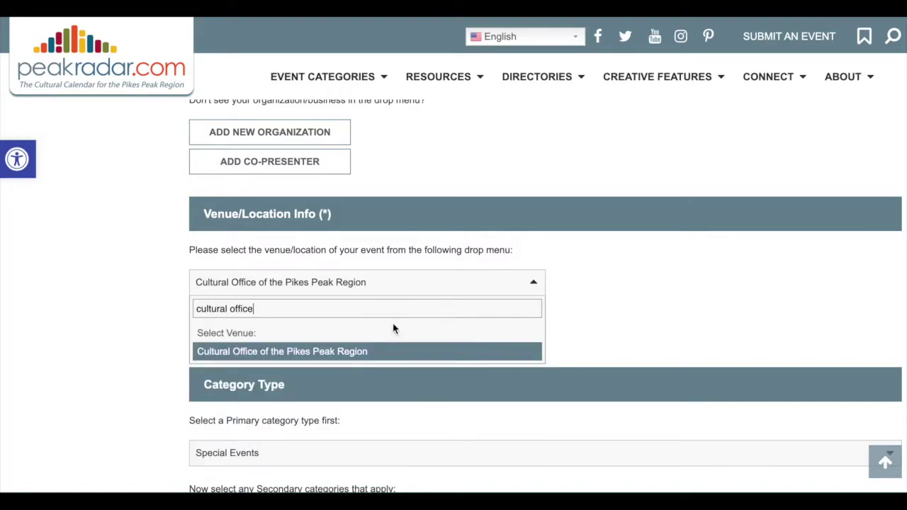
pyautogui.click(383, 350)
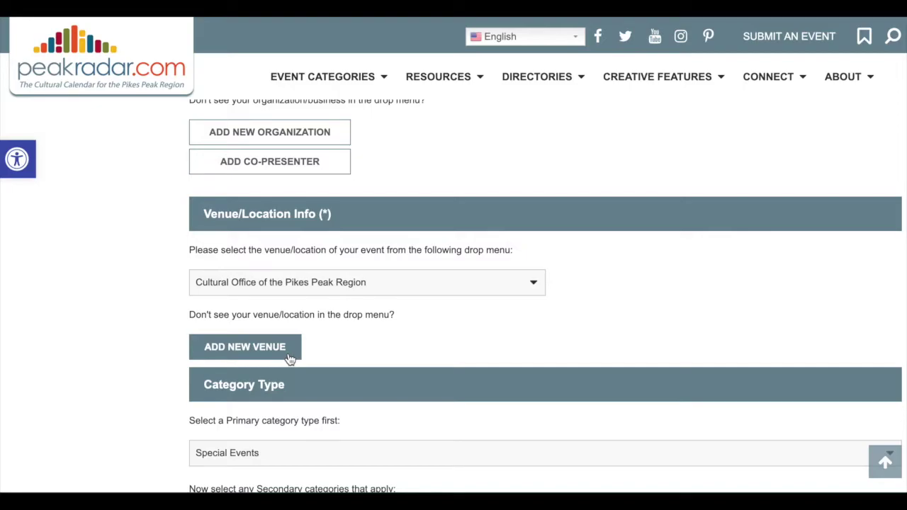
# Step: Set the primary category to Special Events and choose Free Events as the secondary category
pyautogui.scroll(-3, 361, 356)
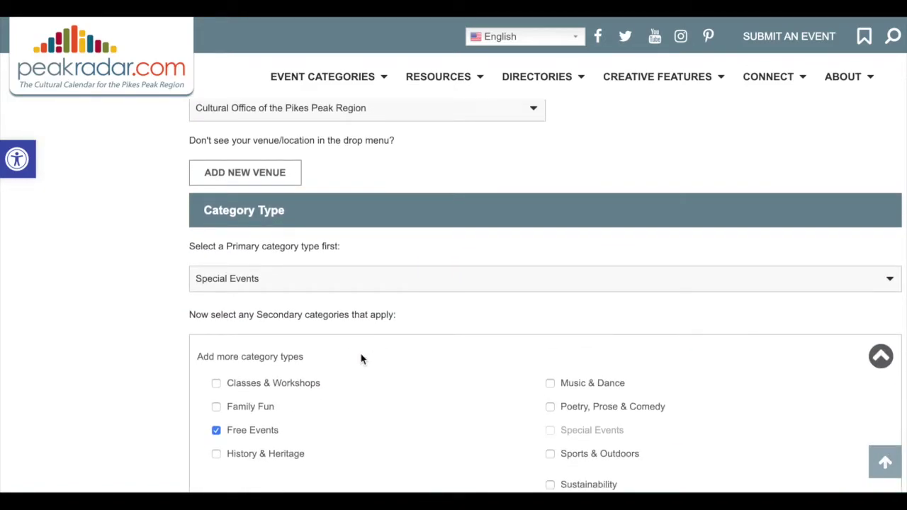
pyautogui.click(363, 285)
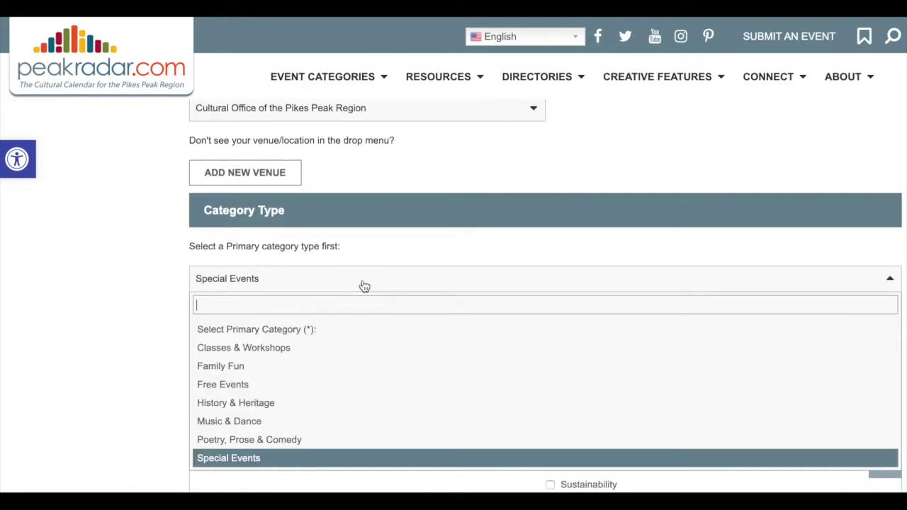
pyautogui.click(294, 459)
pyautogui.scroll(-2, 324, 464)
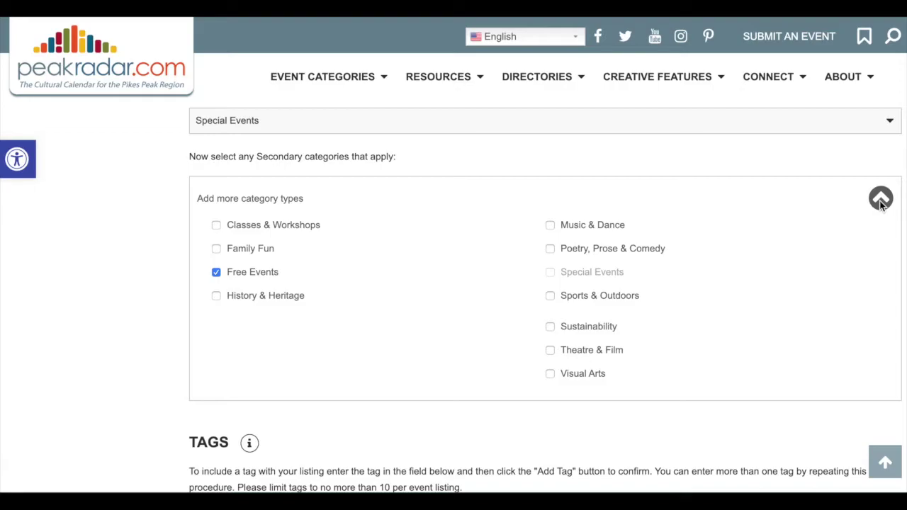
pyautogui.click(216, 275)
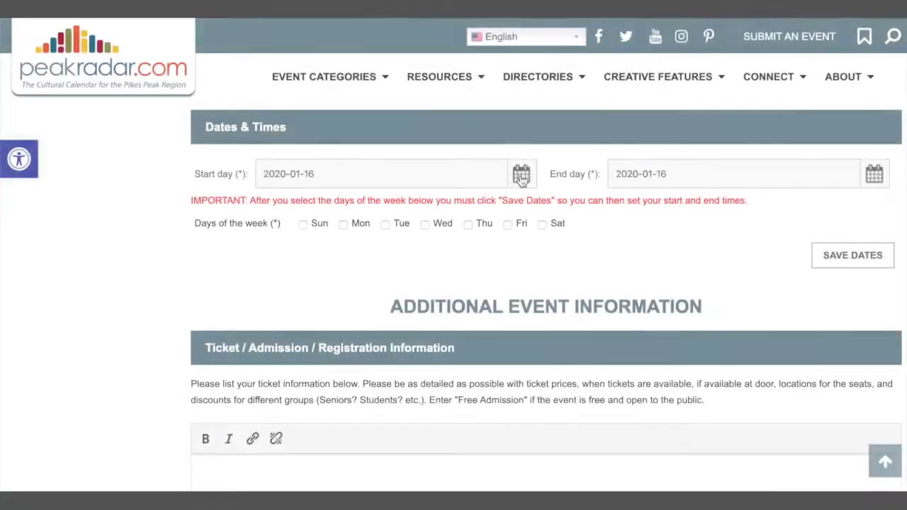
# Step: Set the event to run from 2020-01-18 to 2020-01-19 on Sunday and Saturday, and save the dates
pyautogui.click(521, 176)
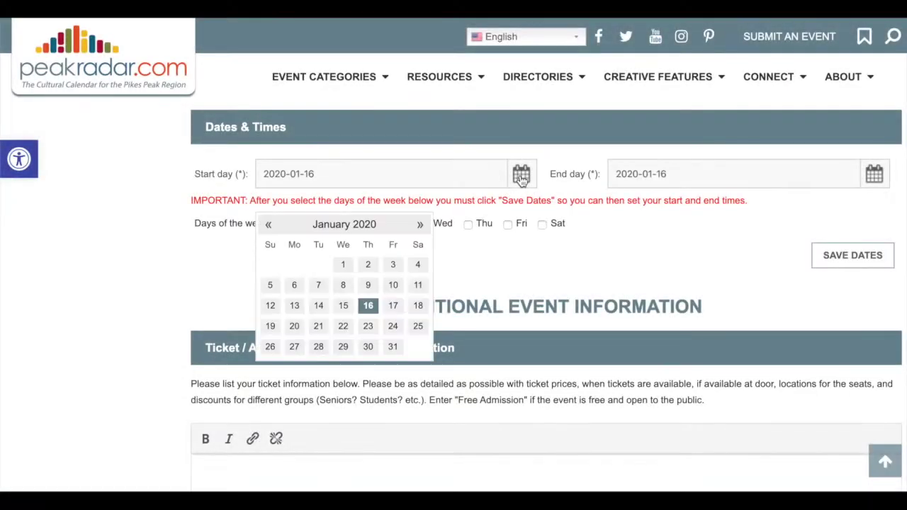
pyautogui.click(415, 308)
pyautogui.click(875, 174)
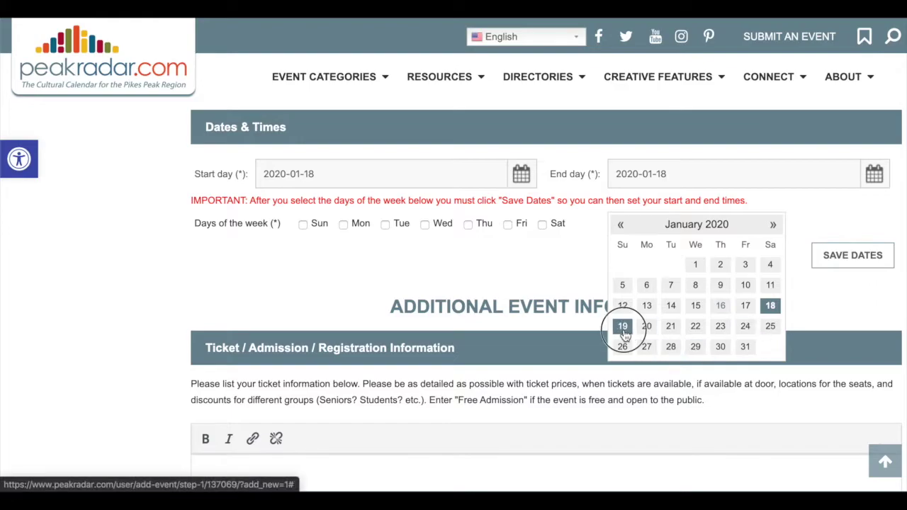
pyautogui.click(622, 326)
pyautogui.click(303, 225)
pyautogui.click(542, 226)
pyautogui.click(838, 260)
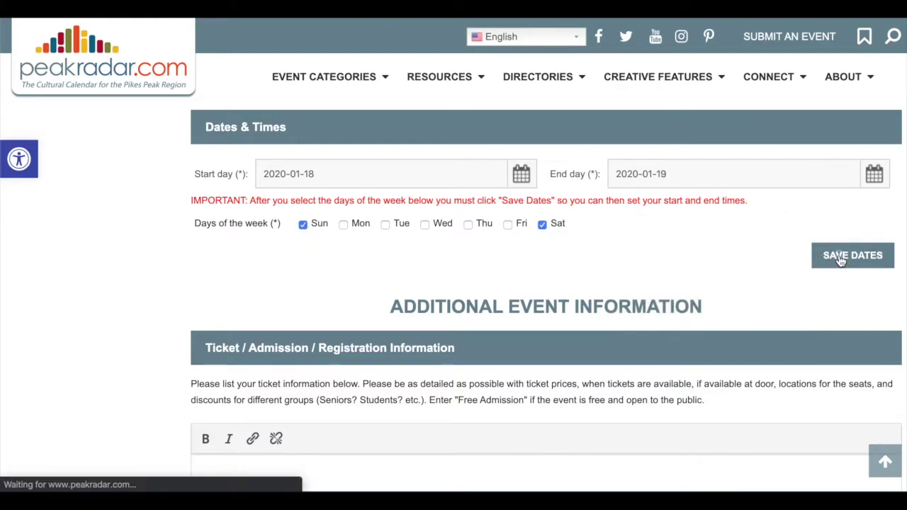
# Step: Set the start time to 02:00 PM and the end time to 05:00 PM, and apply them to all dates
pyautogui.scroll(-3, 697, 350)
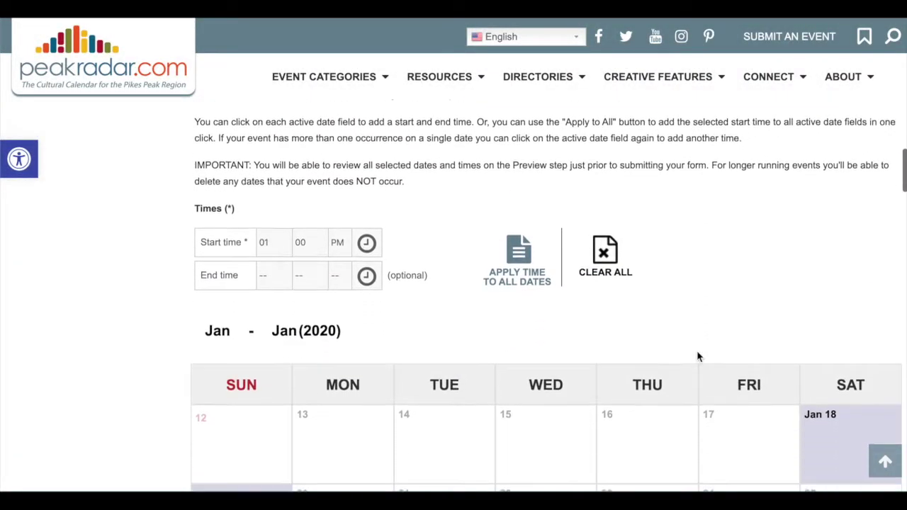
pyautogui.click(272, 240)
pyautogui.click(272, 246)
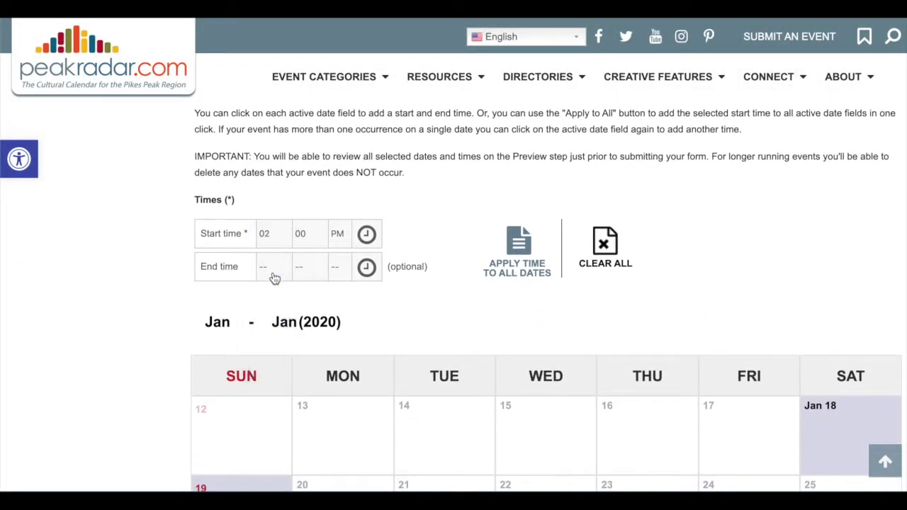
pyautogui.click(272, 268)
pyautogui.click(269, 328)
pyautogui.click(525, 250)
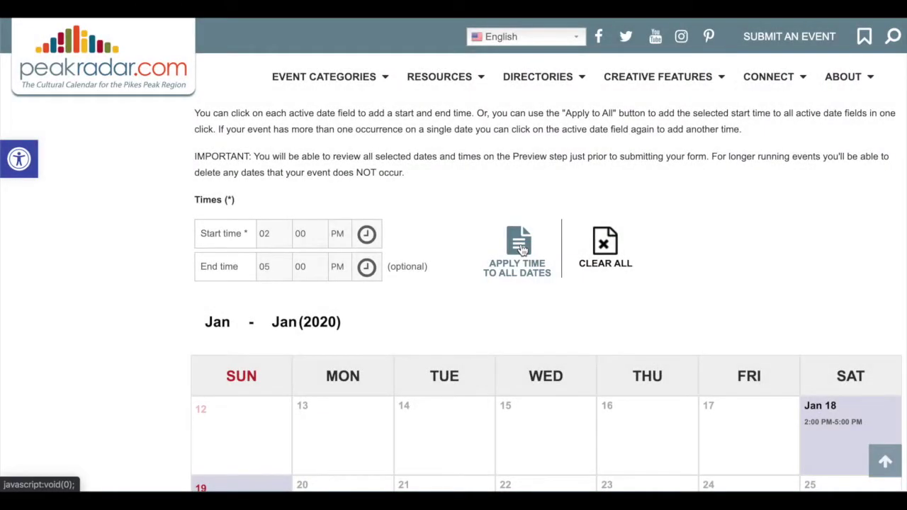
# Step: Change the January 19 occurrence to start at 03:00 PM and end at 07:00 PM
pyautogui.scroll(-3, 526, 338)
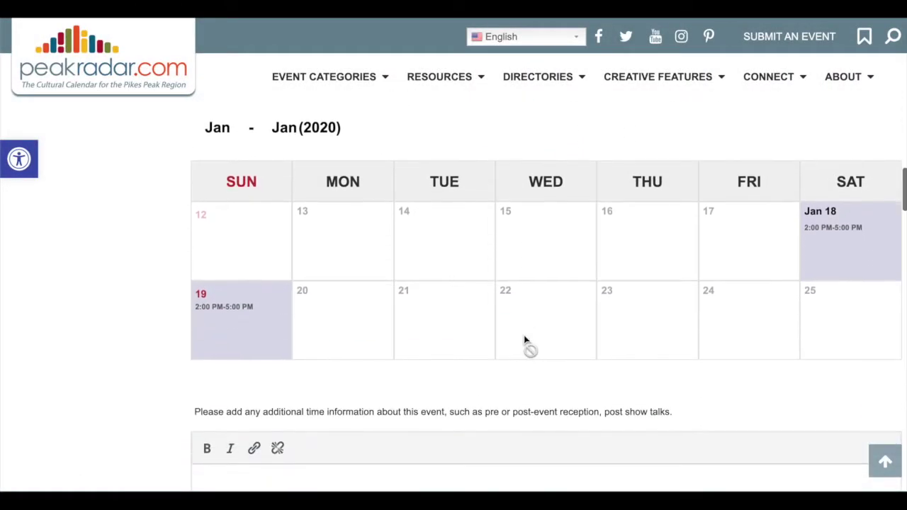
pyautogui.click(243, 307)
pyautogui.click(343, 337)
pyautogui.click(338, 346)
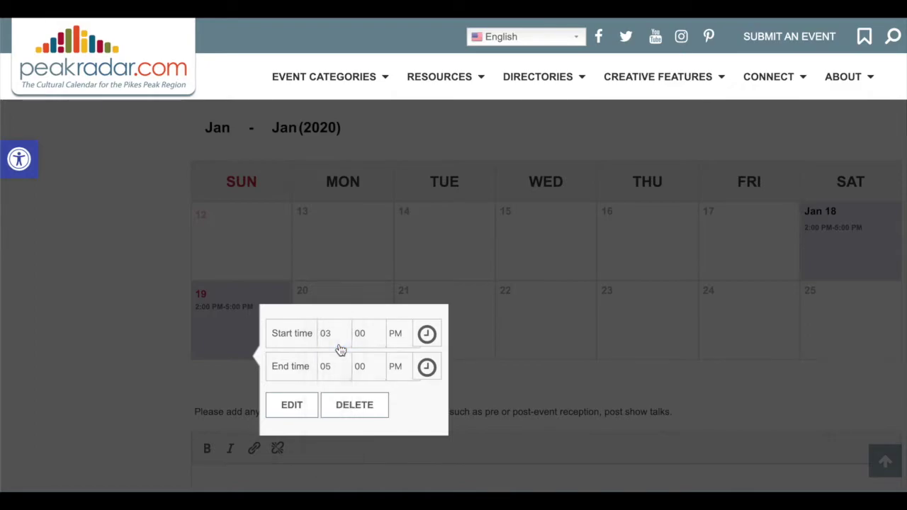
pyautogui.click(329, 376)
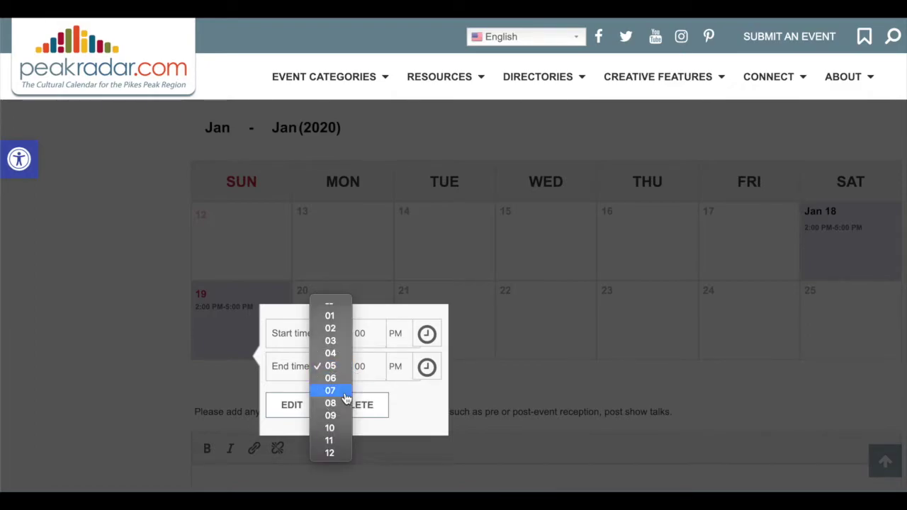
pyautogui.click(344, 392)
pyautogui.click(292, 408)
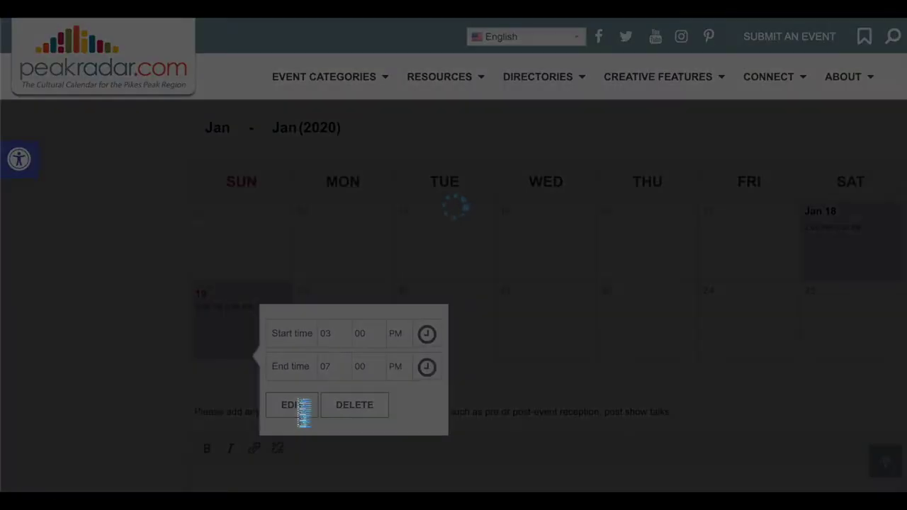
# Step: Enter "Free admission" as the event's ticket, admission and registration information
pyautogui.scroll(-5, 299, 408)
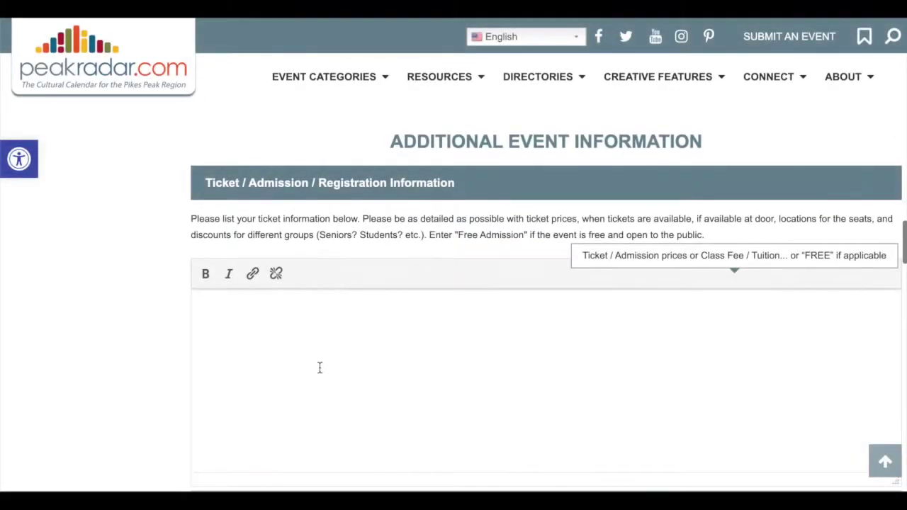
pyautogui.scroll(-1, 319, 367)
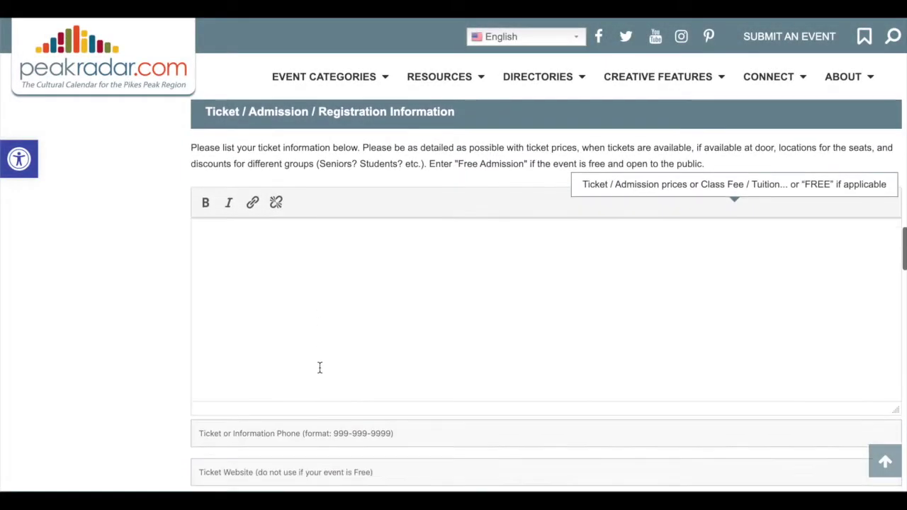
pyautogui.click(320, 367)
pyautogui.write('Free')
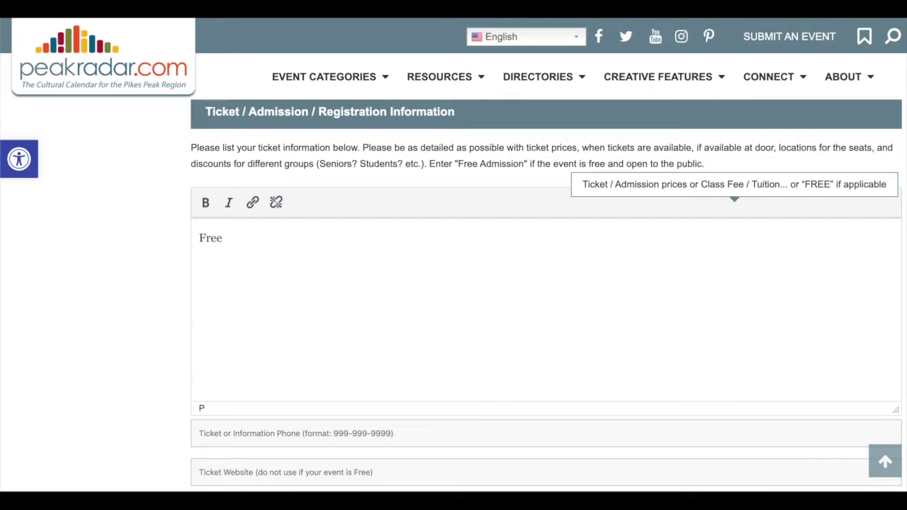
pyautogui.write(' admission')
# Step: Mark the event as offering Wheelchair Access, Closed Caption and Large Print in the accessibility information
pyautogui.scroll(-6, 321, 371)
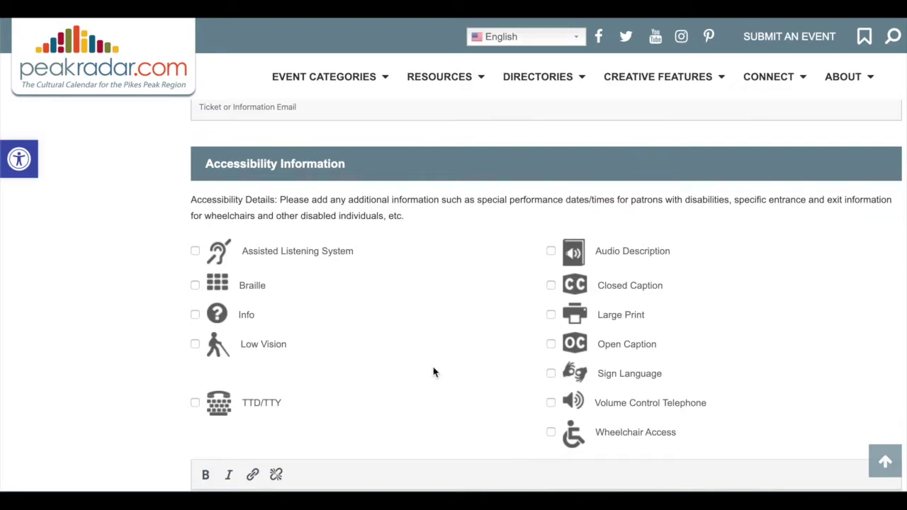
pyautogui.click(550, 433)
pyautogui.click(552, 287)
pyautogui.click(552, 315)
# Step: Add the accessibility note "The wheelchair entrance is on the east side of the building."
pyautogui.scroll(-2, 471, 385)
pyautogui.scroll(-3, 472, 385)
pyautogui.click(380, 280)
pyautogui.write('The wheelchair entrance is on the e')
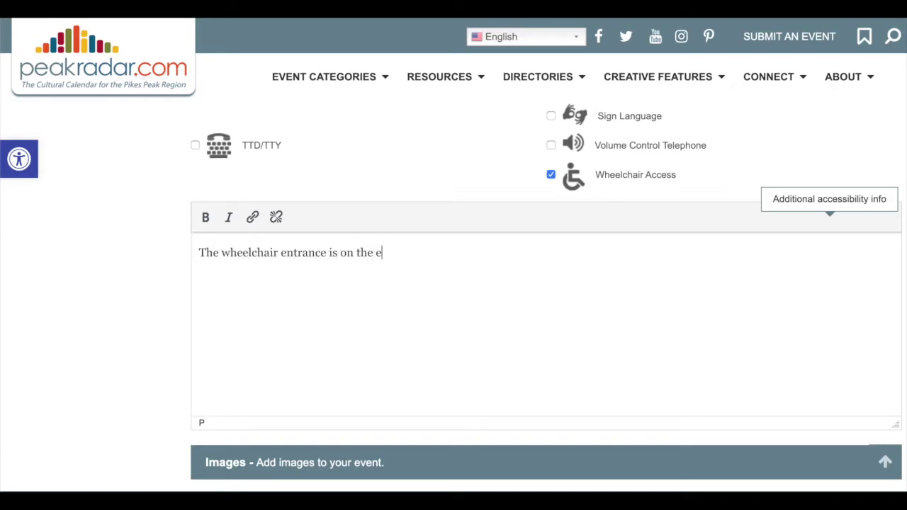
pyautogui.write('ast side of the b')
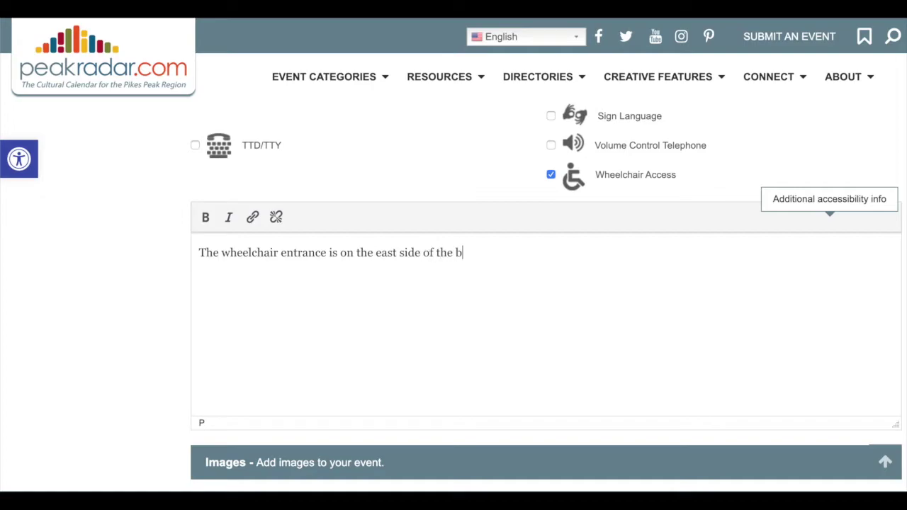
pyautogui.write('uilding.')
# Step: Acknowledge the image rights and upload art studio.jpg from the Desktop as the event's primary image
pyautogui.scroll(-4, 381, 280)
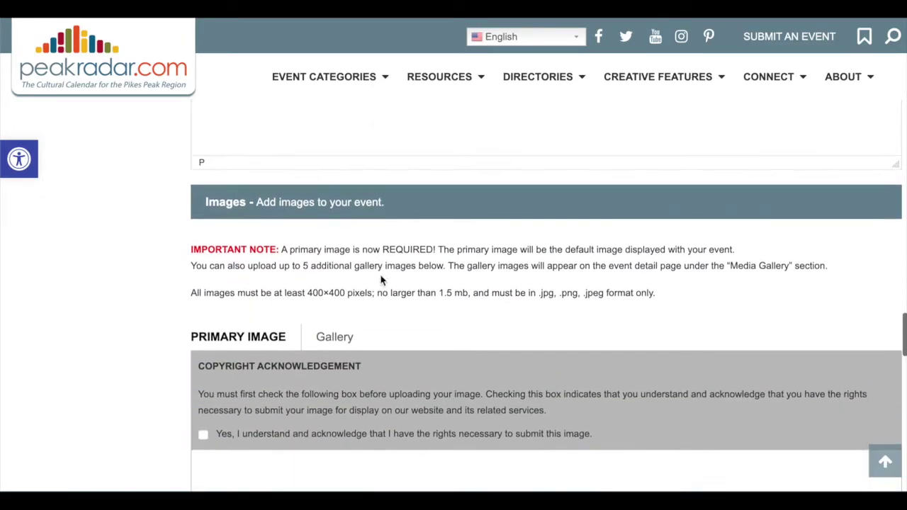
pyautogui.scroll(-3, 381, 280)
pyautogui.click(203, 264)
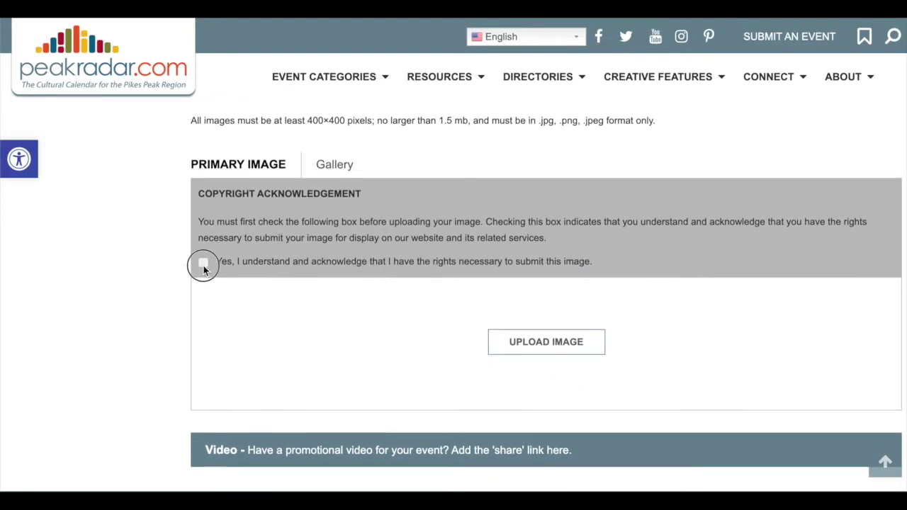
pyautogui.click(503, 343)
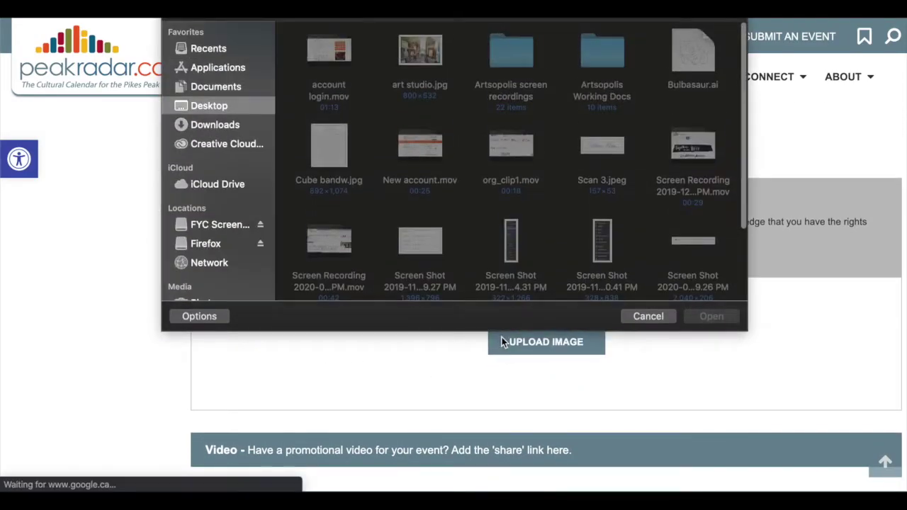
pyautogui.click(434, 50)
pyautogui.click(723, 320)
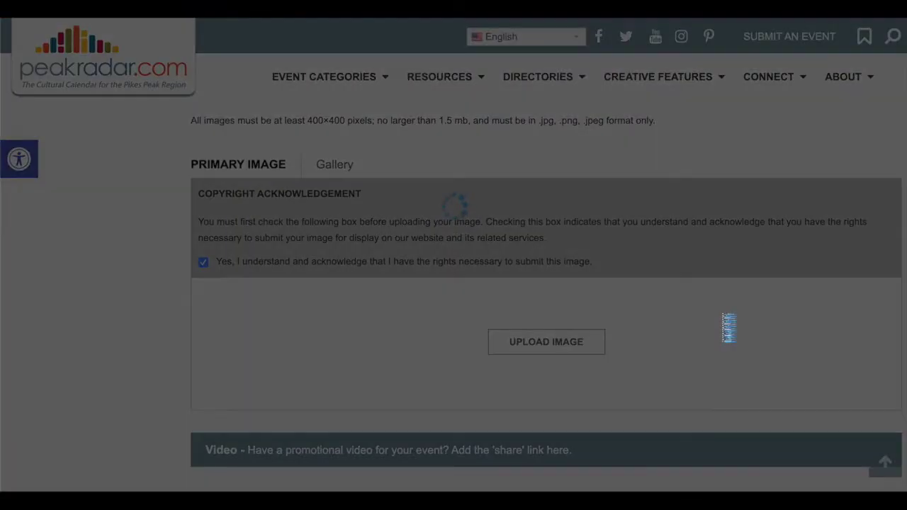
# Step: Show the gallery image upload options, and add a blank video link entry to the event
pyautogui.scroll(-1, 724, 323)
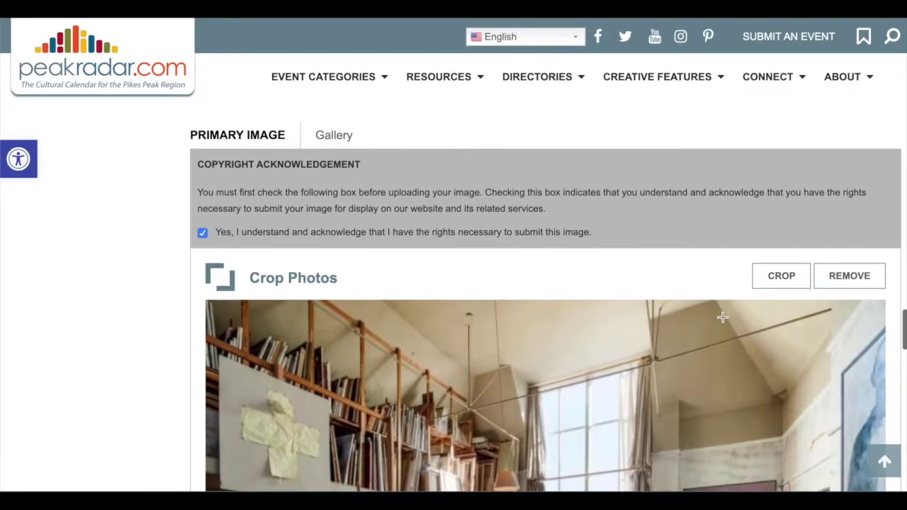
pyautogui.click(334, 135)
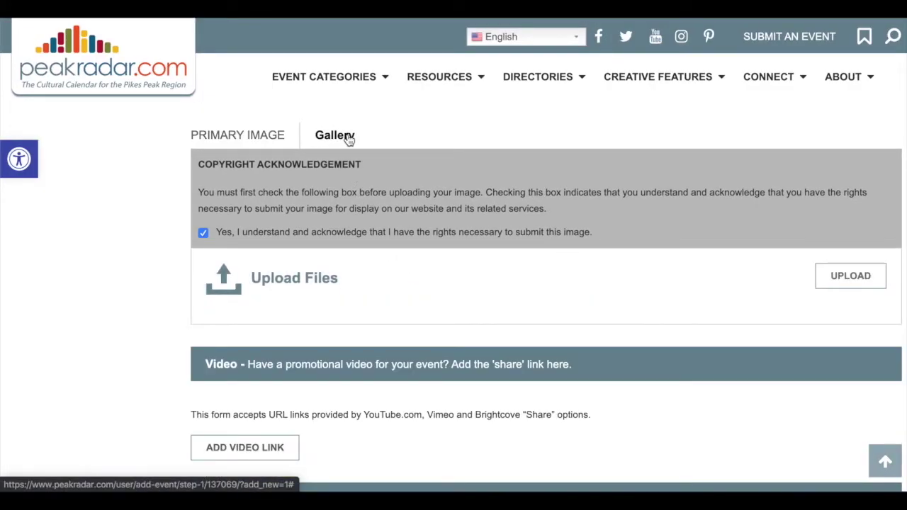
pyautogui.scroll(-1, 440, 294)
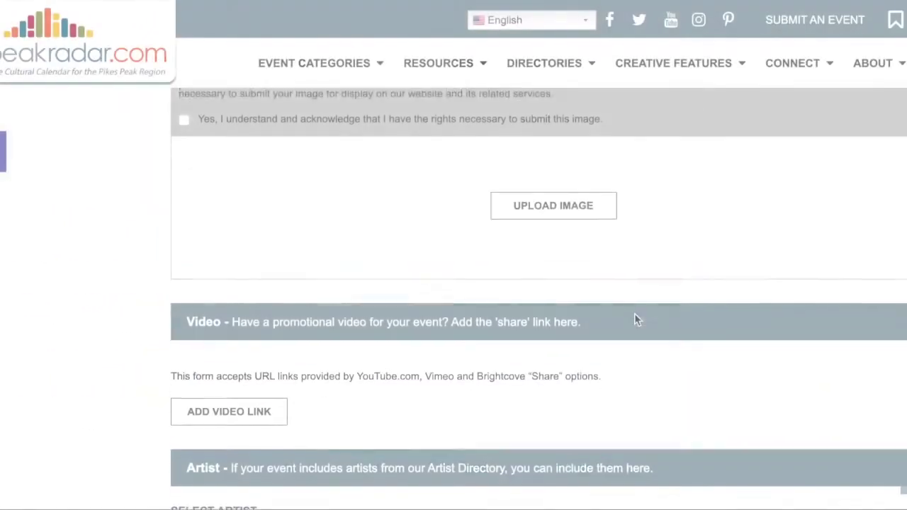
pyautogui.scroll(-3, 634, 321)
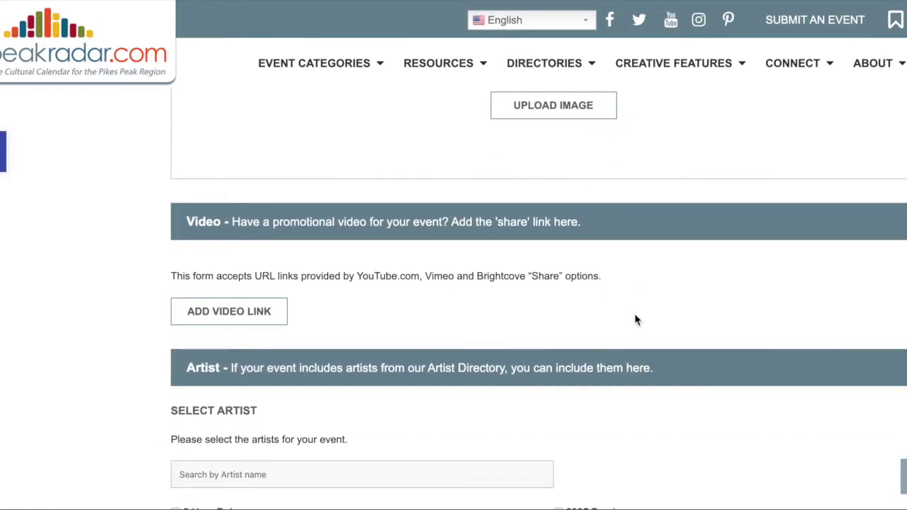
pyautogui.click(267, 325)
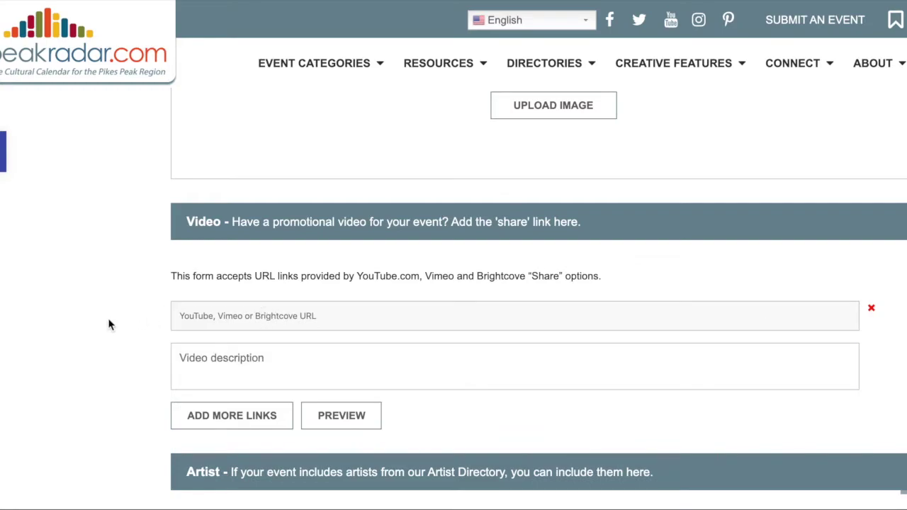
# Step: Expand the Artist Directory list and select an artist for the event
pyautogui.scroll(-5, 109, 325)
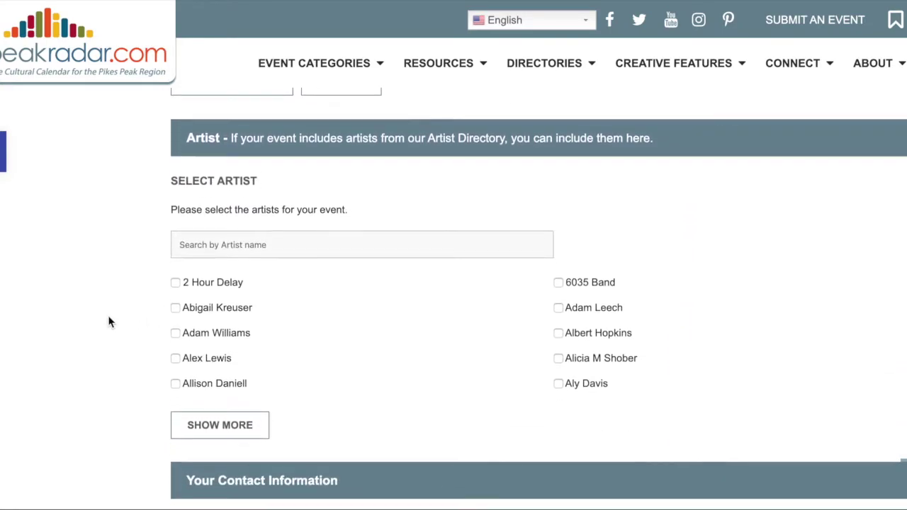
pyautogui.click(207, 429)
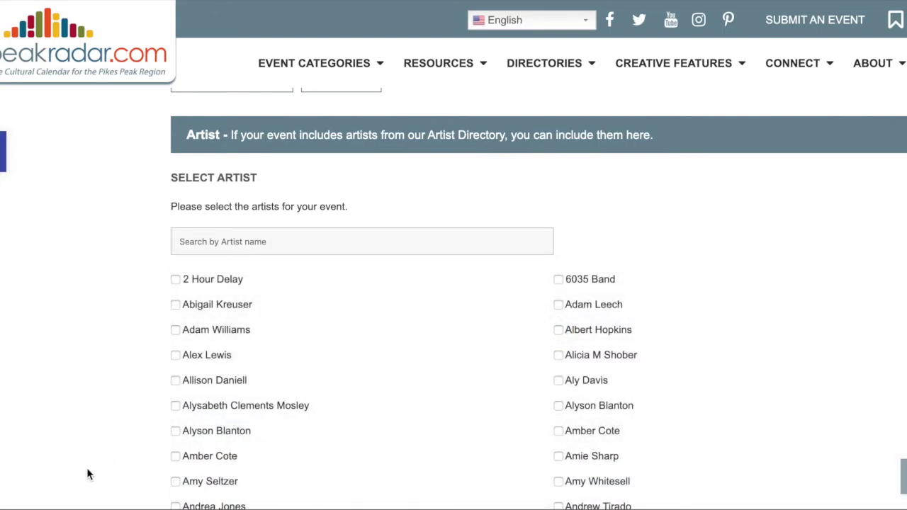
pyautogui.scroll(-2, 87, 474)
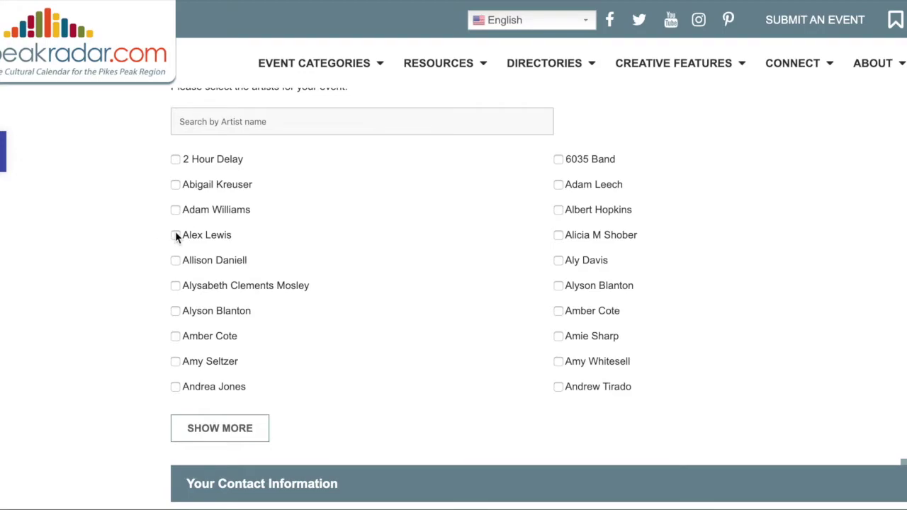
pyautogui.click(175, 261)
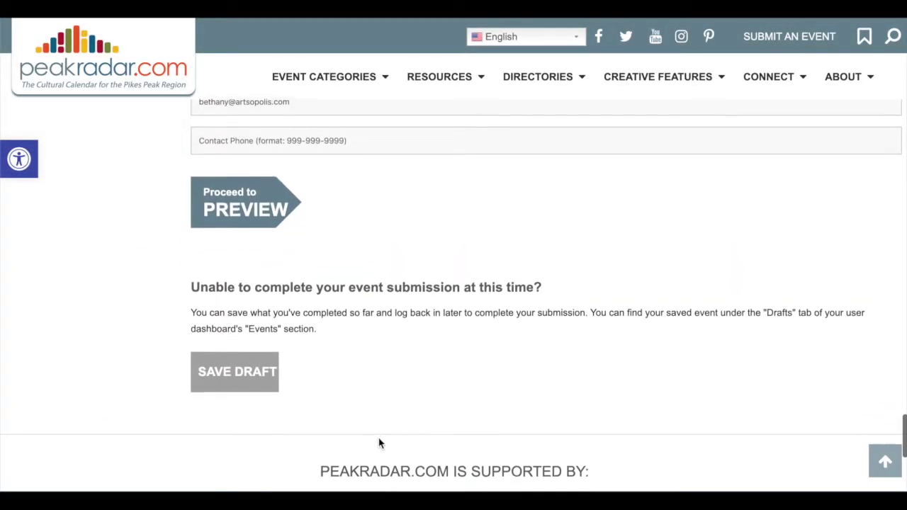
# Step: Proceed to the listing preview and review the Example Event information before submission
pyautogui.scroll(-1, 380, 443)
pyautogui.click(277, 213)
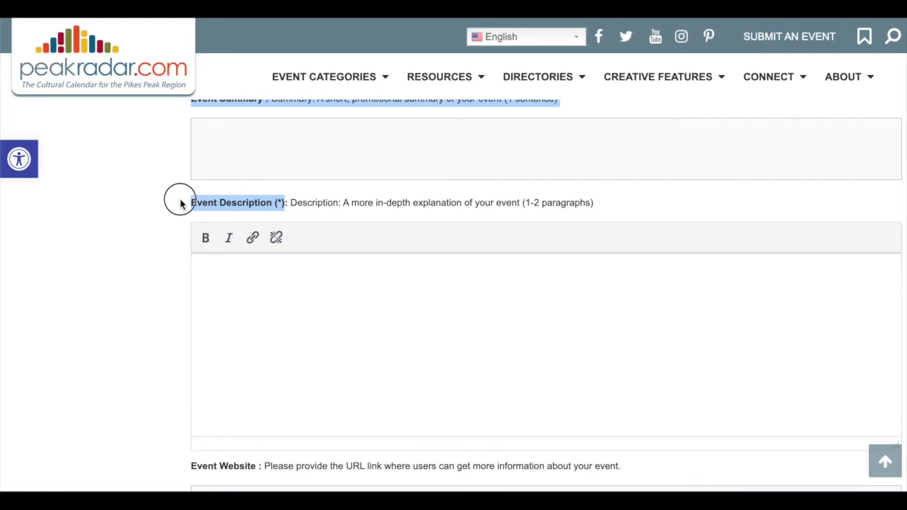
pyautogui.click(227, 293)
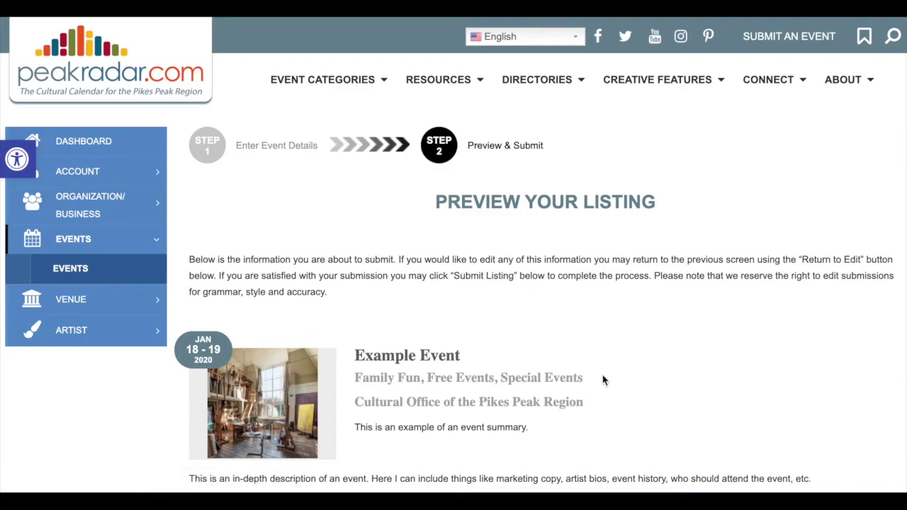
pyautogui.scroll(-3, 602, 383)
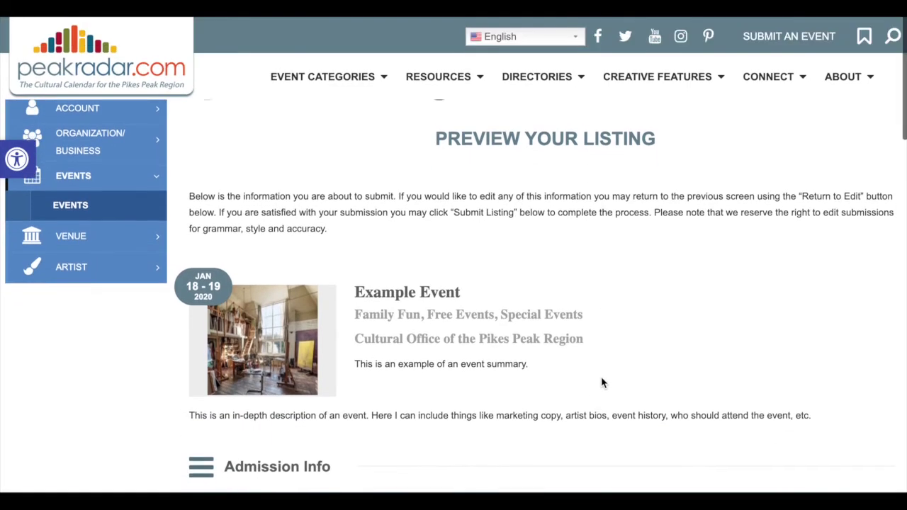
pyautogui.scroll(-5, 601, 377)
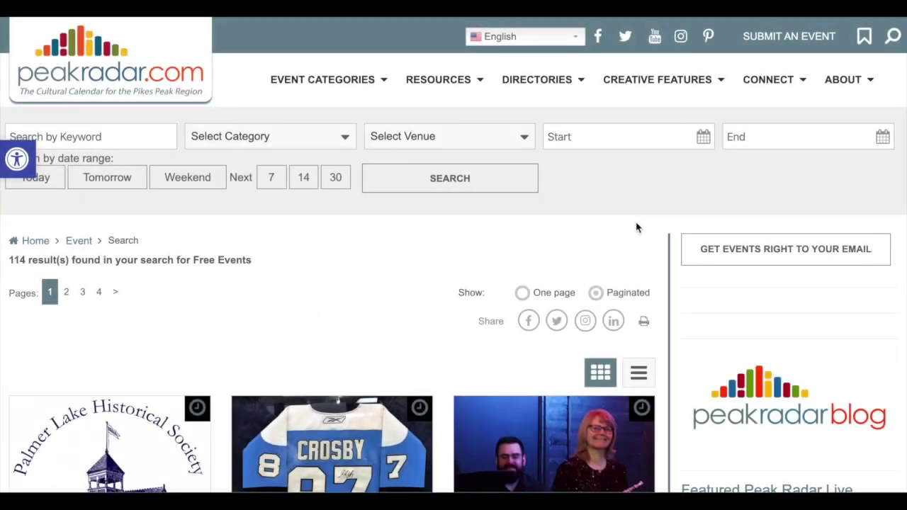
# Step: Find Example Event among the Free Events results, open it and examine its admission, dates, location and accessibility details
pyautogui.scroll(-8, 665, 243)
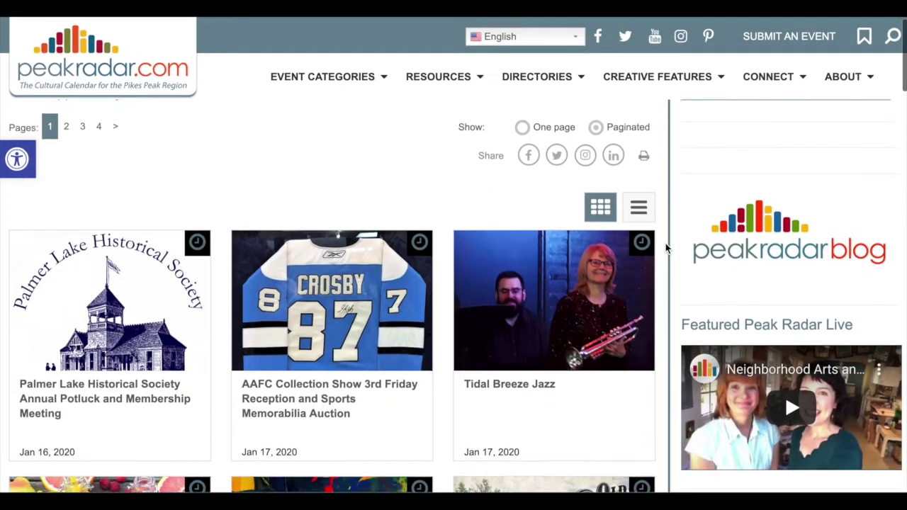
pyautogui.scroll(-2, 666, 243)
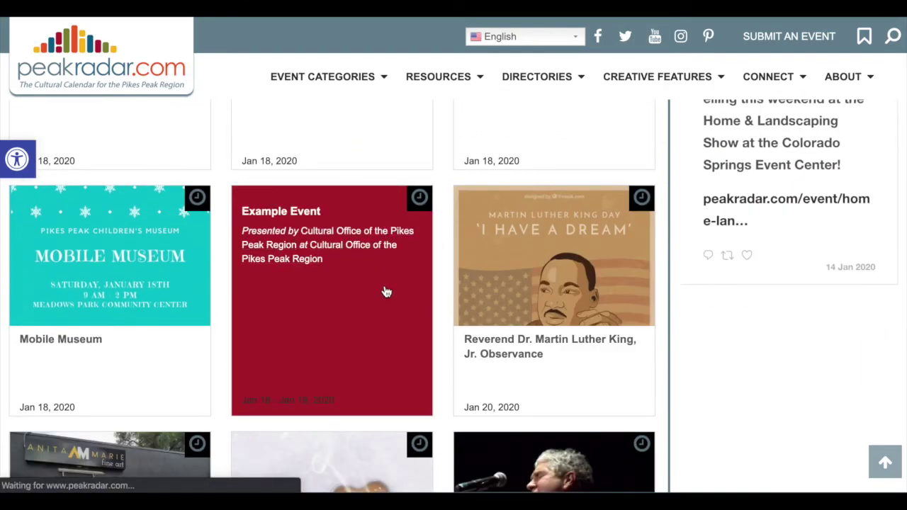
pyautogui.scroll(-3, 385, 292)
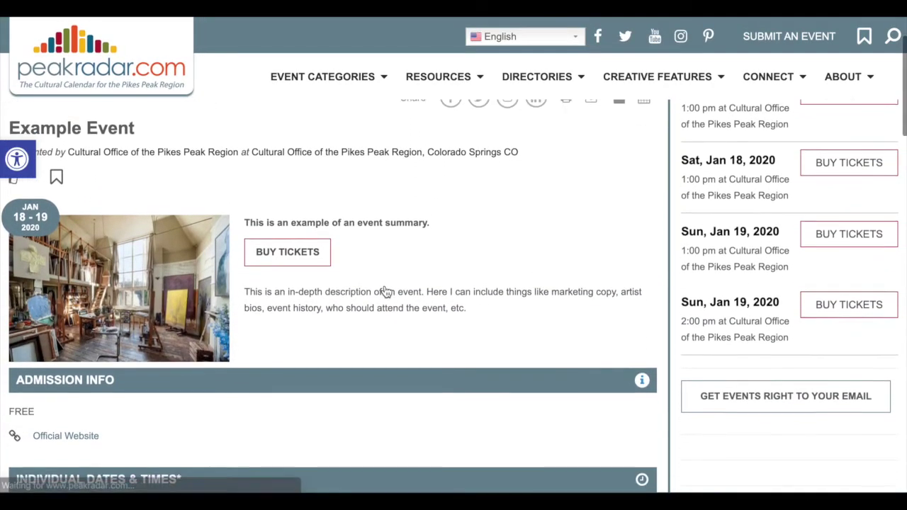
pyautogui.scroll(-5, 385, 291)
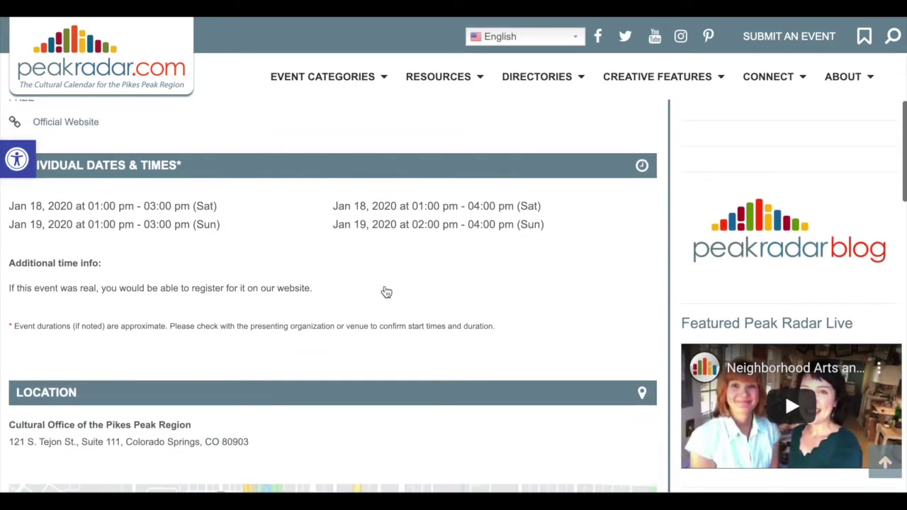
pyautogui.scroll(-9, 386, 293)
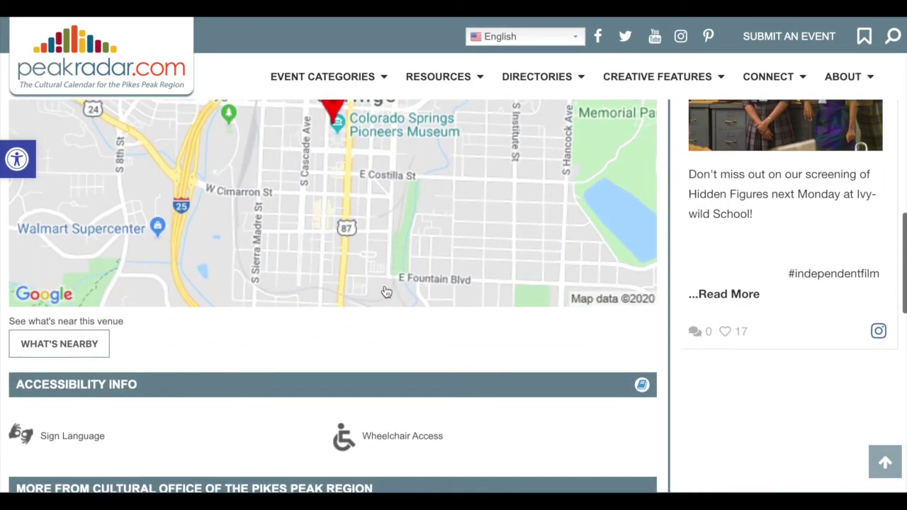
pyautogui.scroll(-5, 387, 292)
pyautogui.scroll(-4, 385, 290)
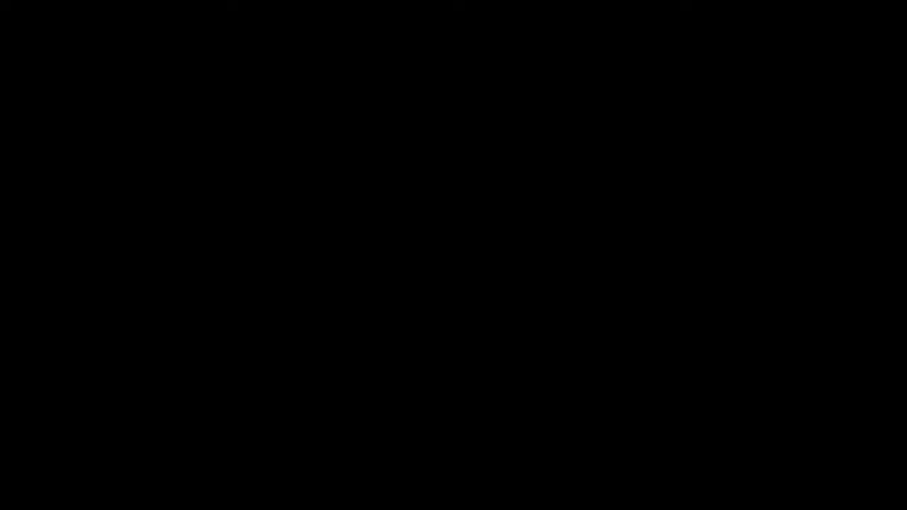